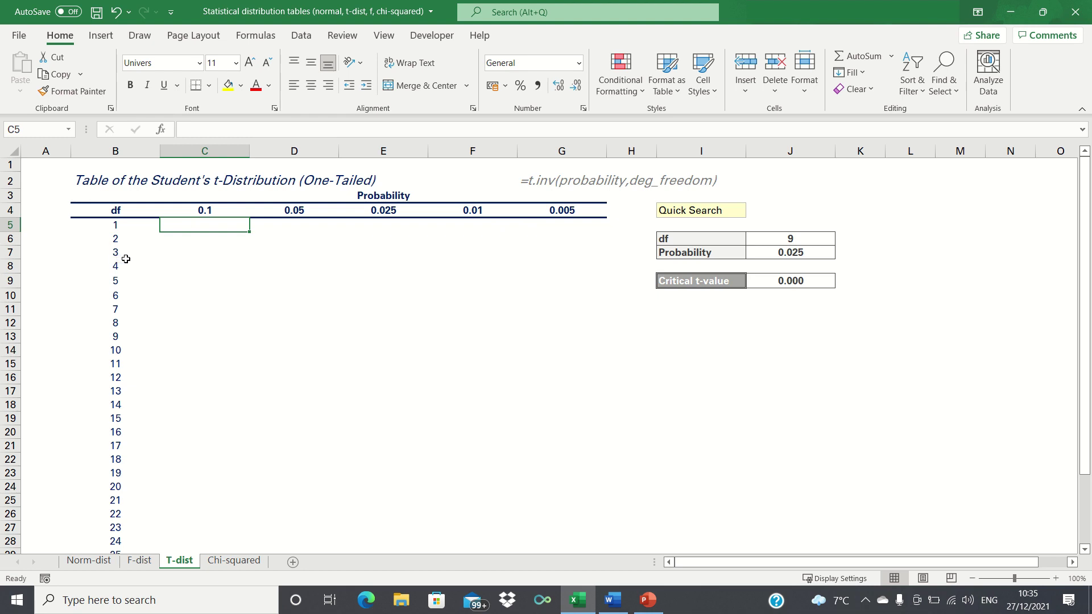
- Undo the last change and enter =T.INV(C4,B5) in C5, returning -3.077683537
{"action": "key", "text": "ctrl+z"}
{"action": "type", "text": "=T.INV("}
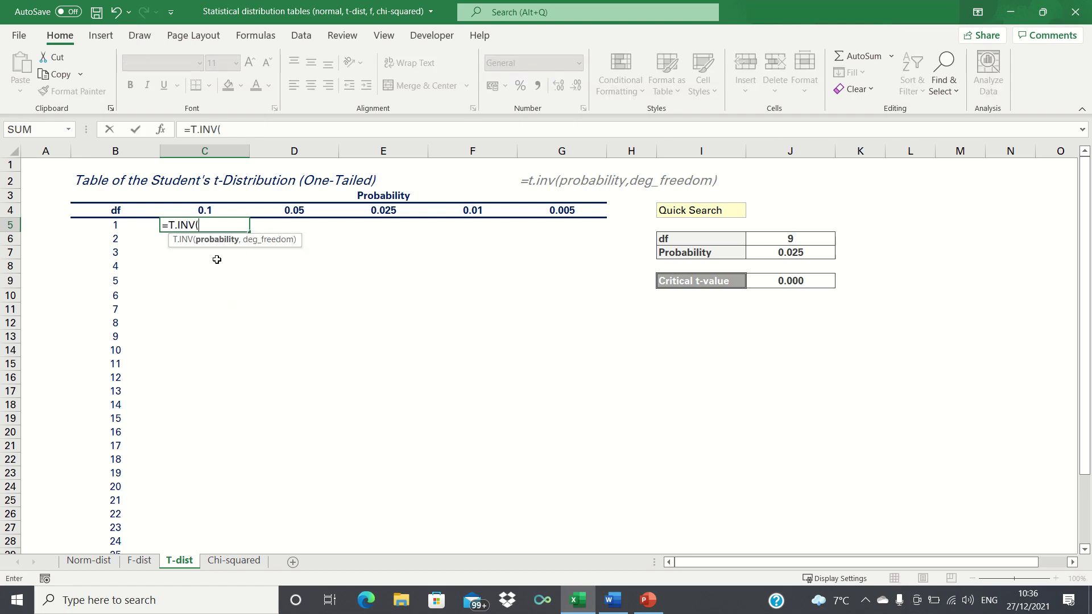
{"action": "key", "text": "Up"}
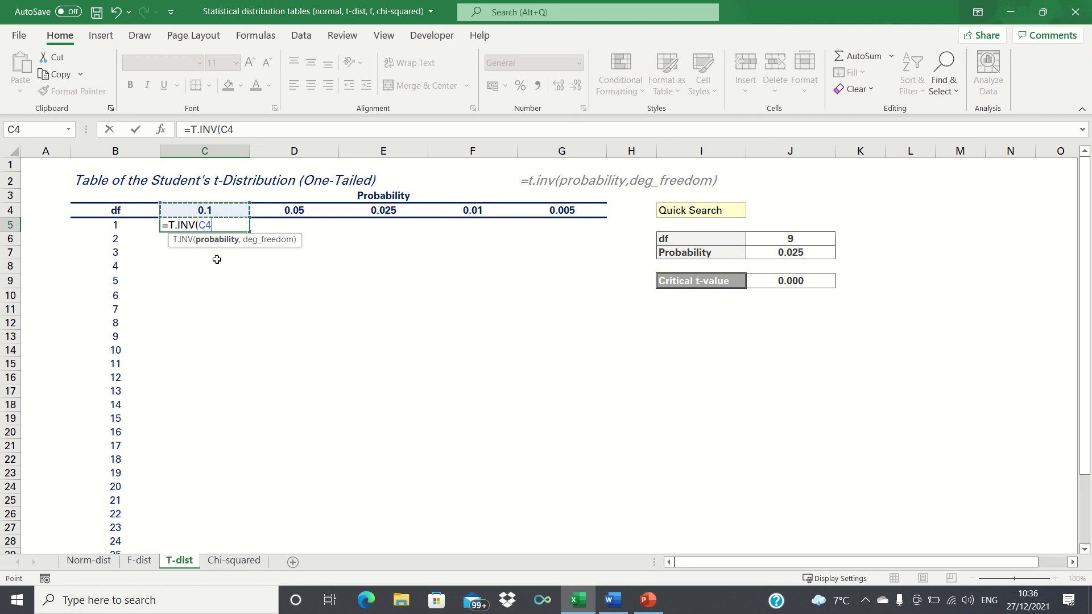
{"action": "type", "text": ","}
{"action": "key", "text": "Left"}
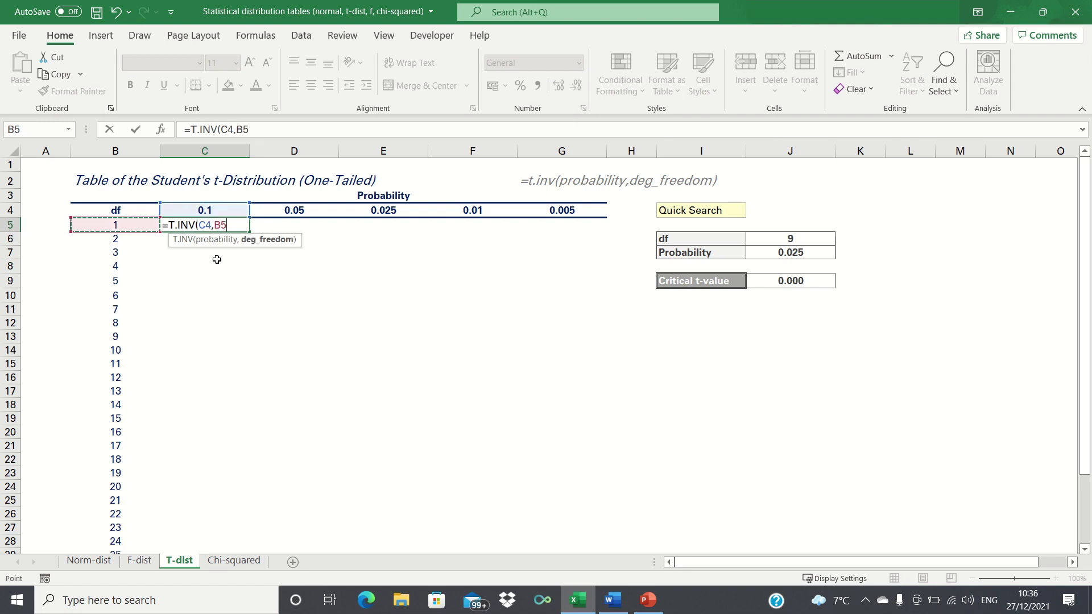
{"action": "type", "text": ")"}
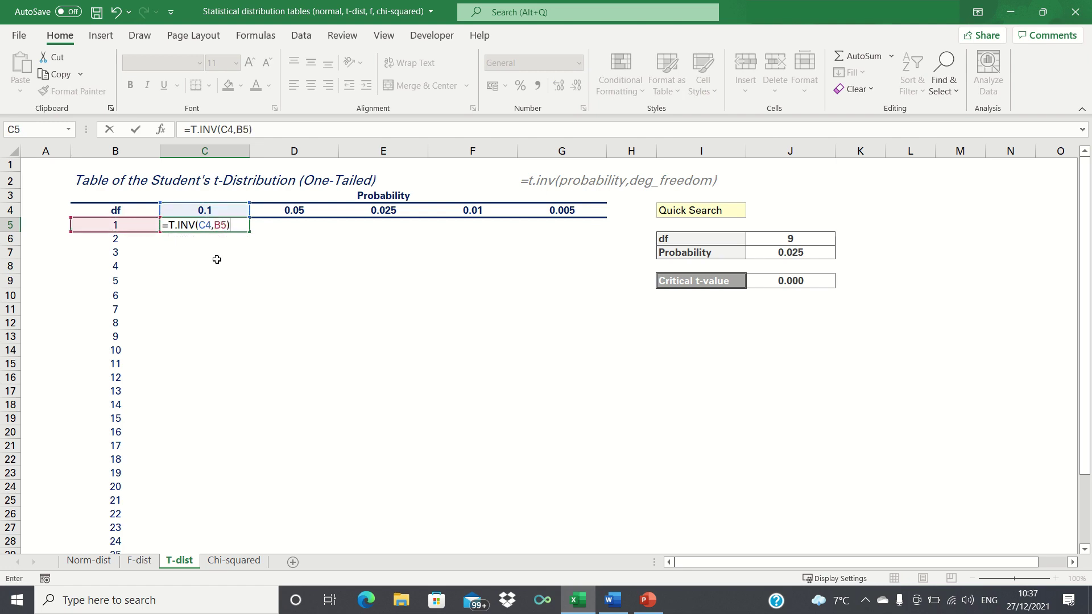
{"action": "key", "text": "Return"}
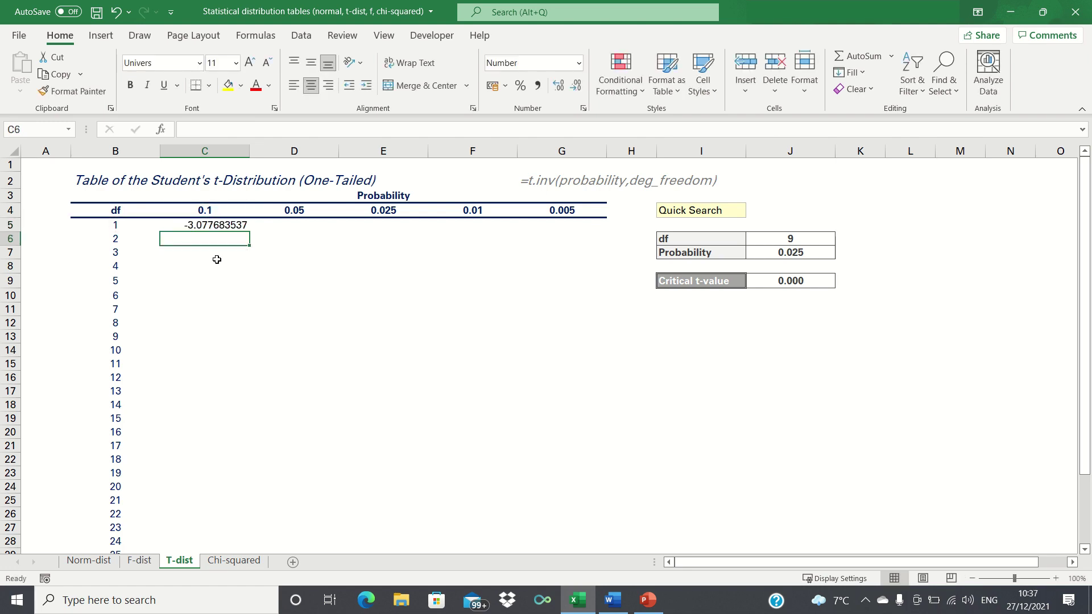
- Change C5's formula to =ABS(T.INV(C4,B5)) so it shows 3.077683537
{"action": "left_click", "coordinate": [213, 224]}
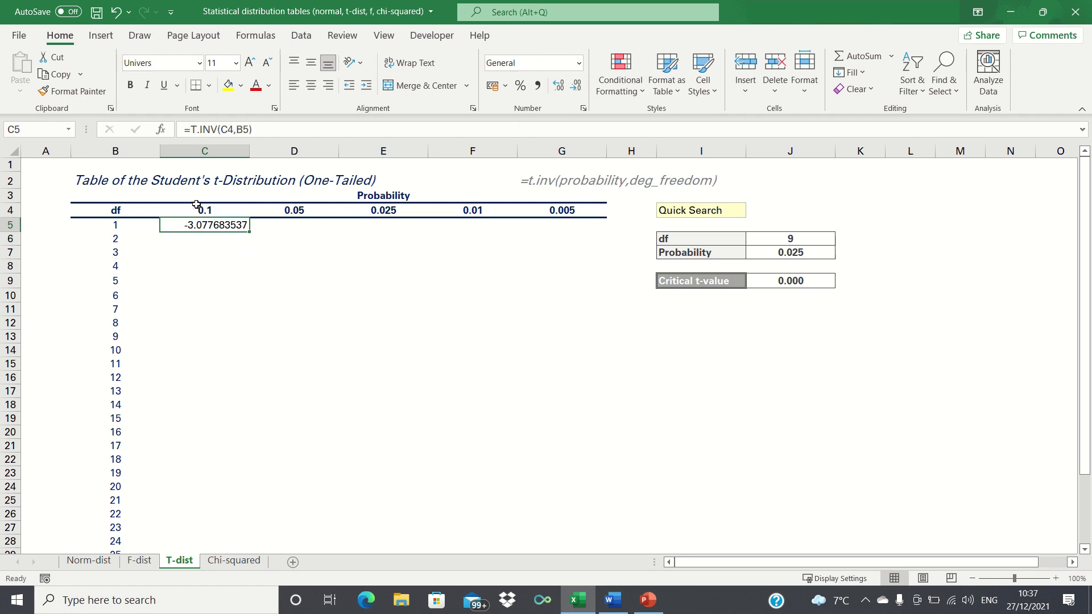
{"action": "left_click", "coordinate": [194, 130]}
{"action": "type", "text": "ABS("}
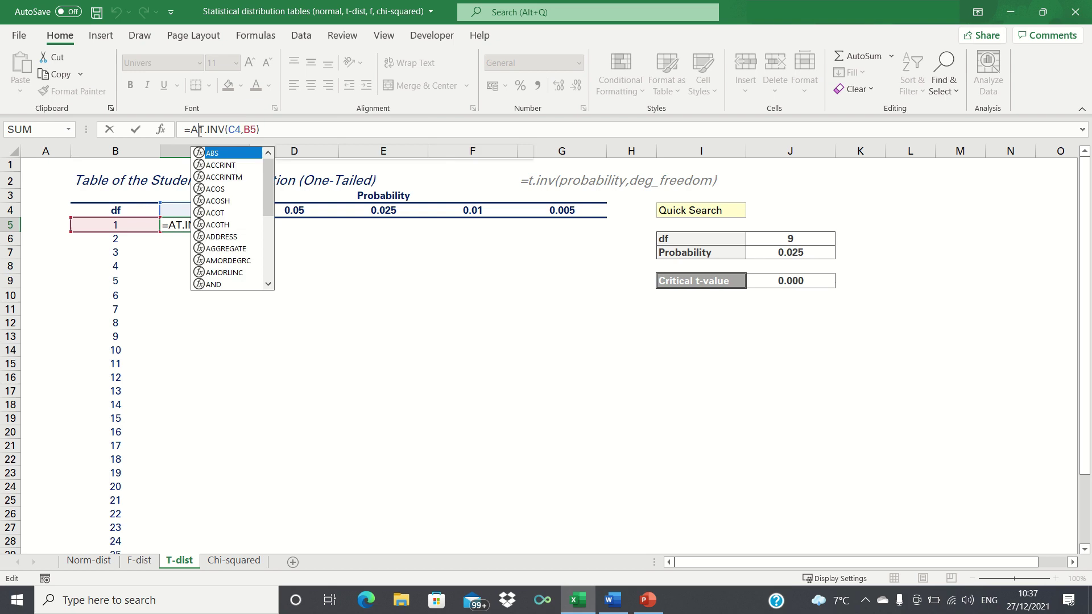
{"action": "left_click", "coordinate": [285, 130]}
{"action": "type", "text": ")"}
{"action": "key", "text": "Return"}
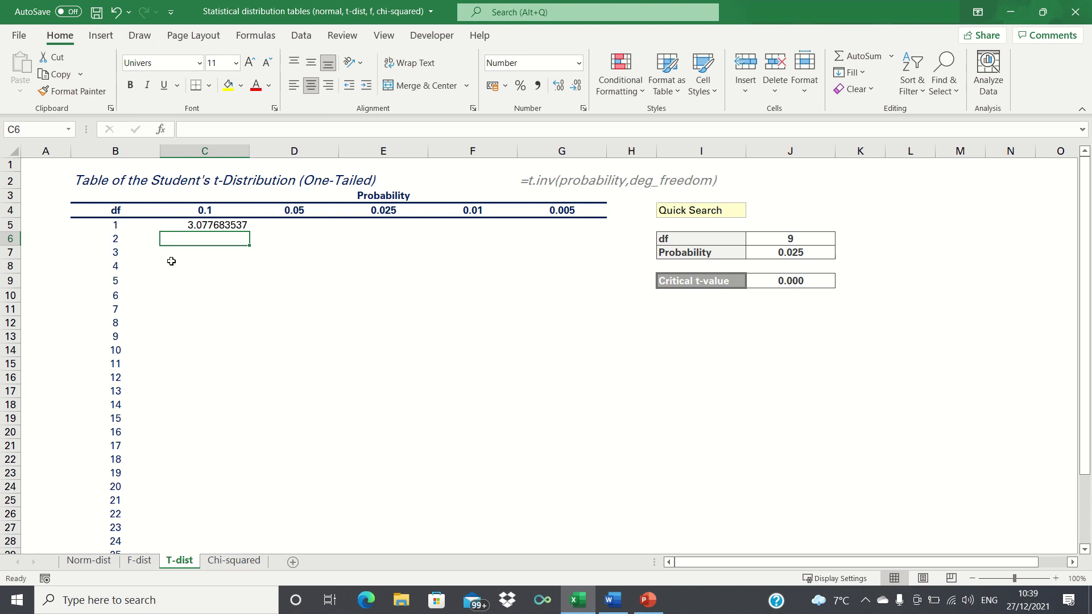
- Anchor C5's references so the formula reads =ABS(T.INV(C$4,$B5))
{"action": "key", "text": "Up"}
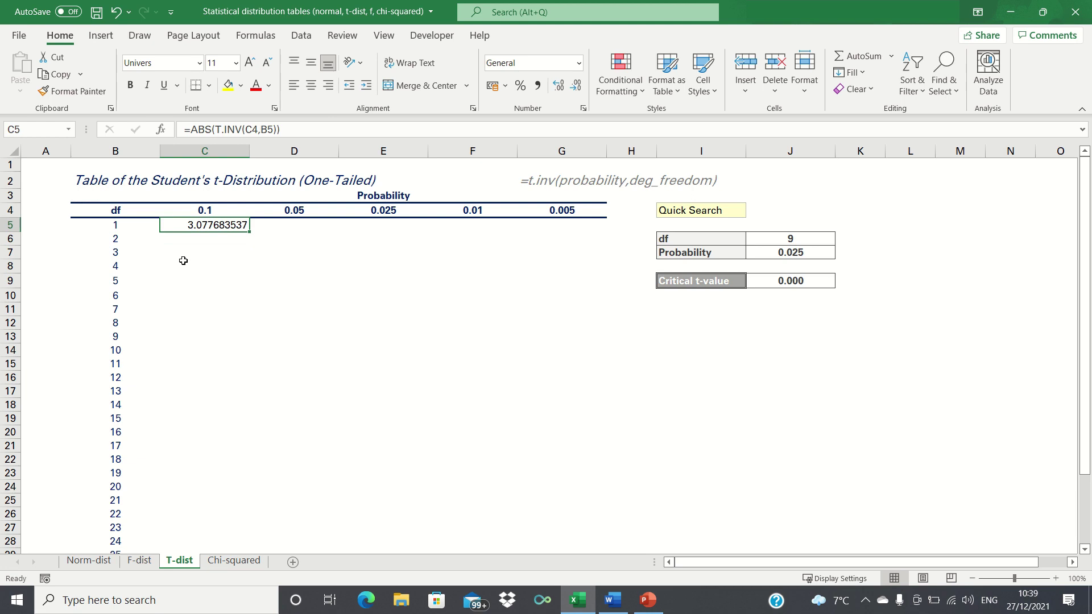
{"action": "left_click", "coordinate": [254, 130]}
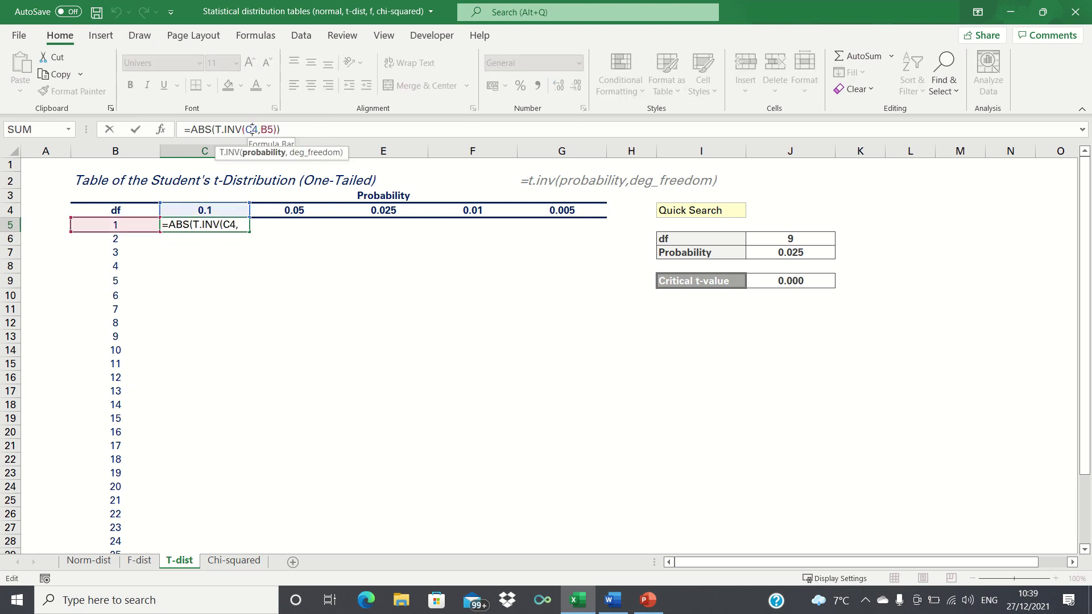
{"action": "type", "text": "$"}
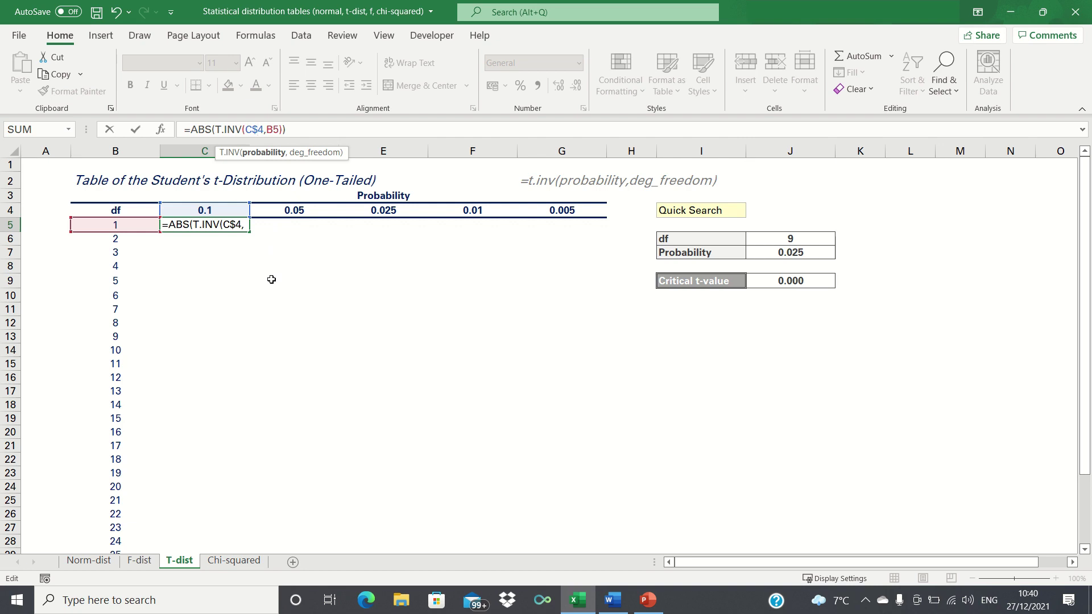
{"action": "left_click", "coordinate": [268, 129]}
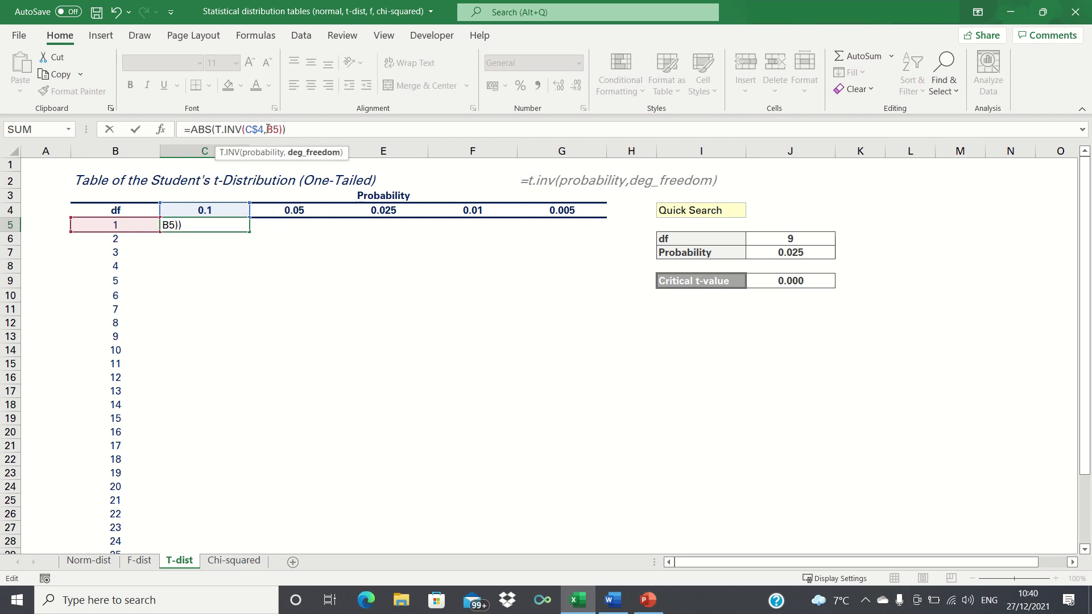
{"action": "type", "text": "$"}
{"action": "key", "text": "Return"}
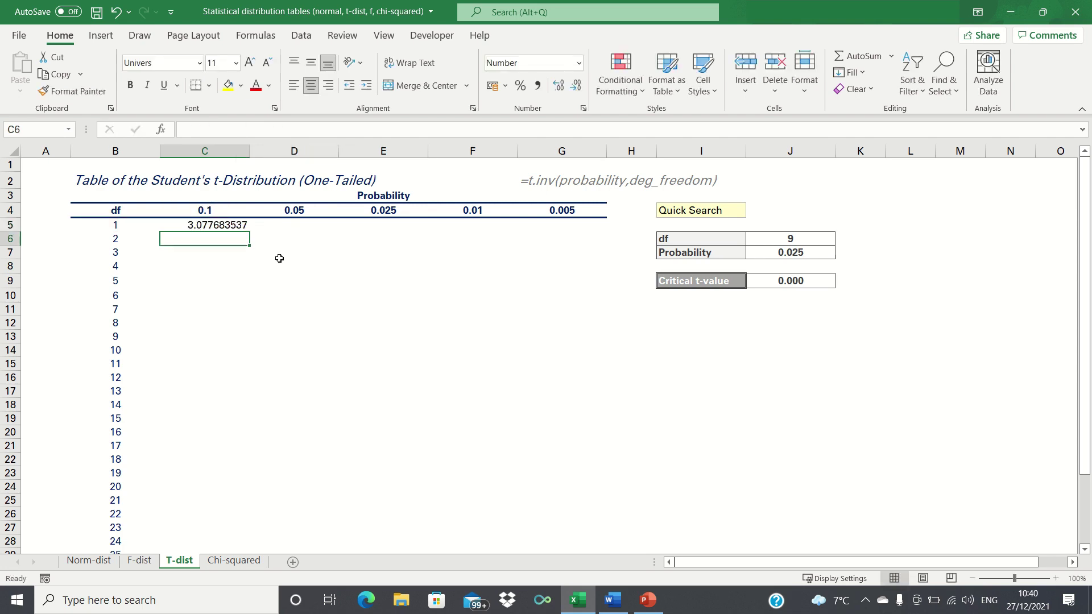
{"action": "key", "text": "Up"}
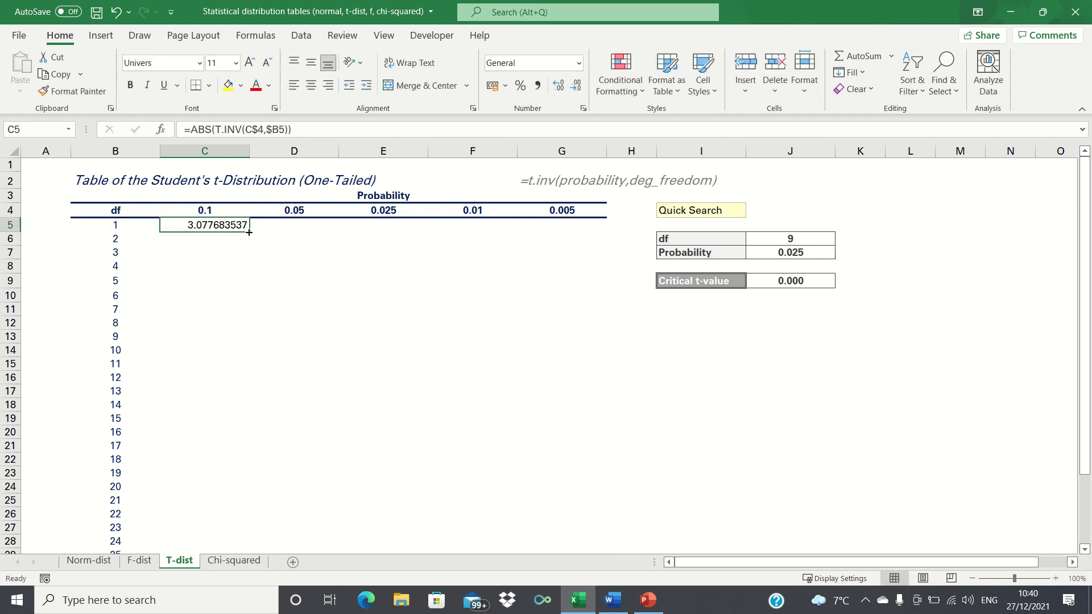
- Fill C5's formula right to G5 and down through every df row
{"action": "left_click_drag", "start_coordinate": [249, 232], "coordinate": [594, 232]}
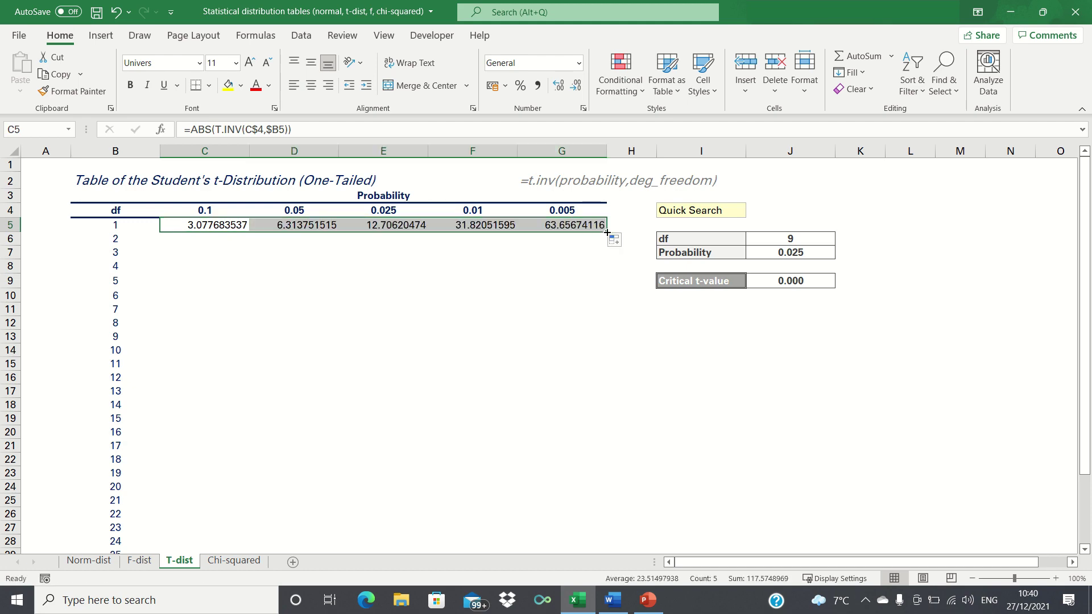
{"action": "double_click", "coordinate": [607, 233]}
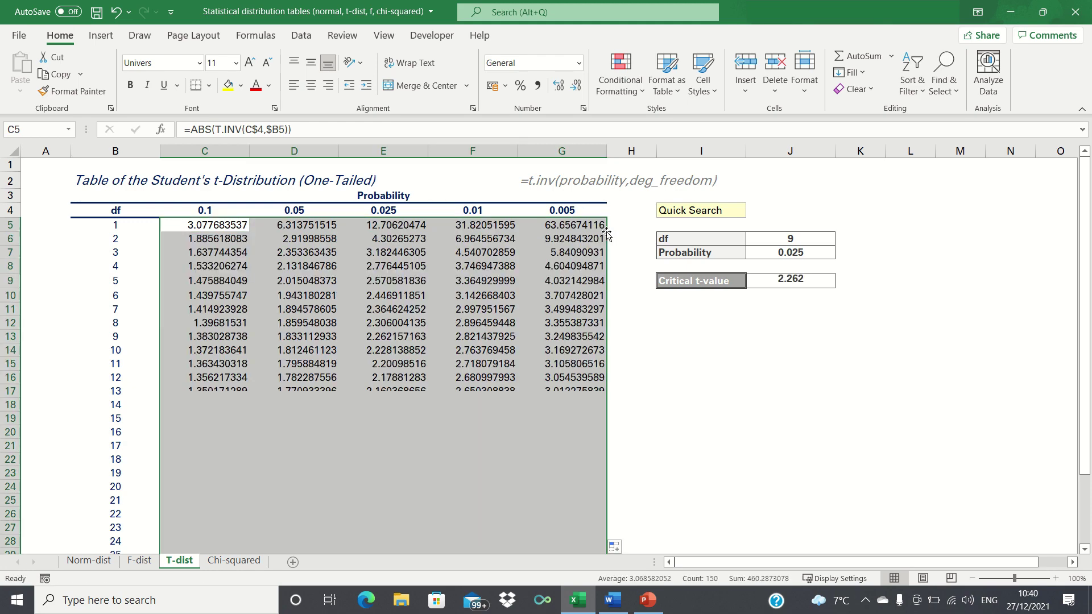
{"action": "left_click", "coordinate": [226, 225]}
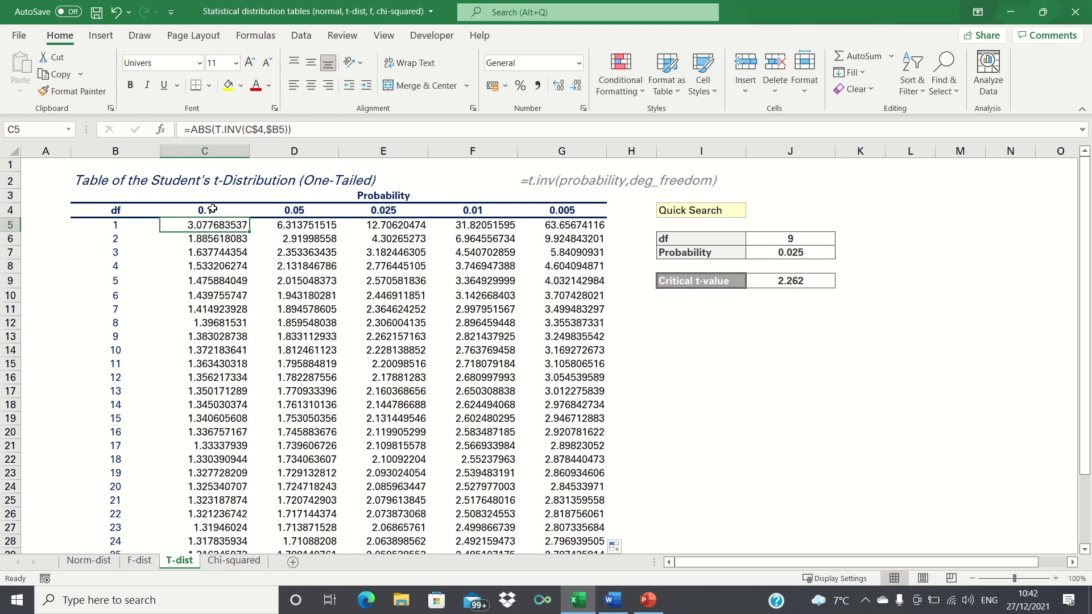
{"action": "key", "text": "Down"}
{"action": "key", "text": "Down"}
{"action": "key", "text": "Down"}
{"action": "key", "text": "Down"}
{"action": "key", "text": "Down"}
{"action": "key", "text": "Down"}
{"action": "key", "text": "Down"}
{"action": "key", "text": "Down"}
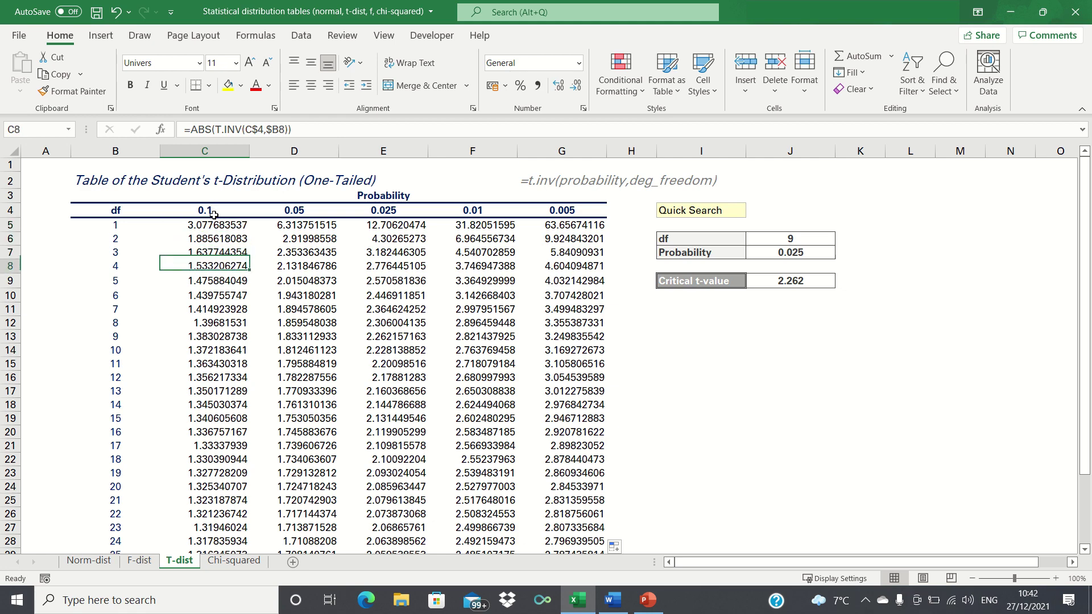
{"action": "key", "text": "Down"}
{"action": "key", "text": "Down"}
{"action": "key", "text": "Down"}
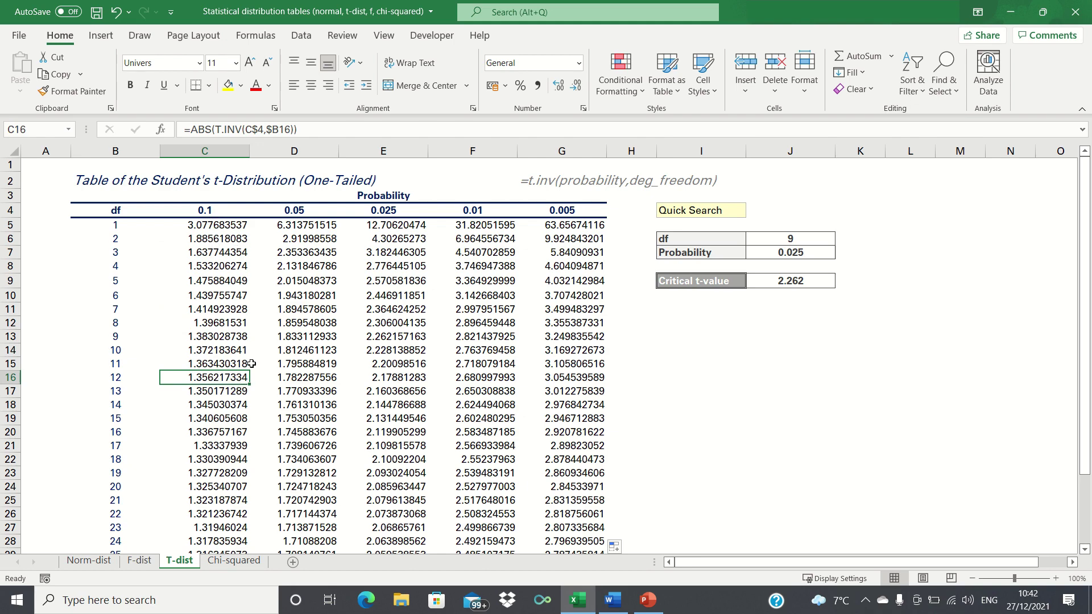
- Enter df 12 and probability 0.1 in the Quick Search, giving critical t 1.356
{"action": "left_click", "coordinate": [767, 239]}
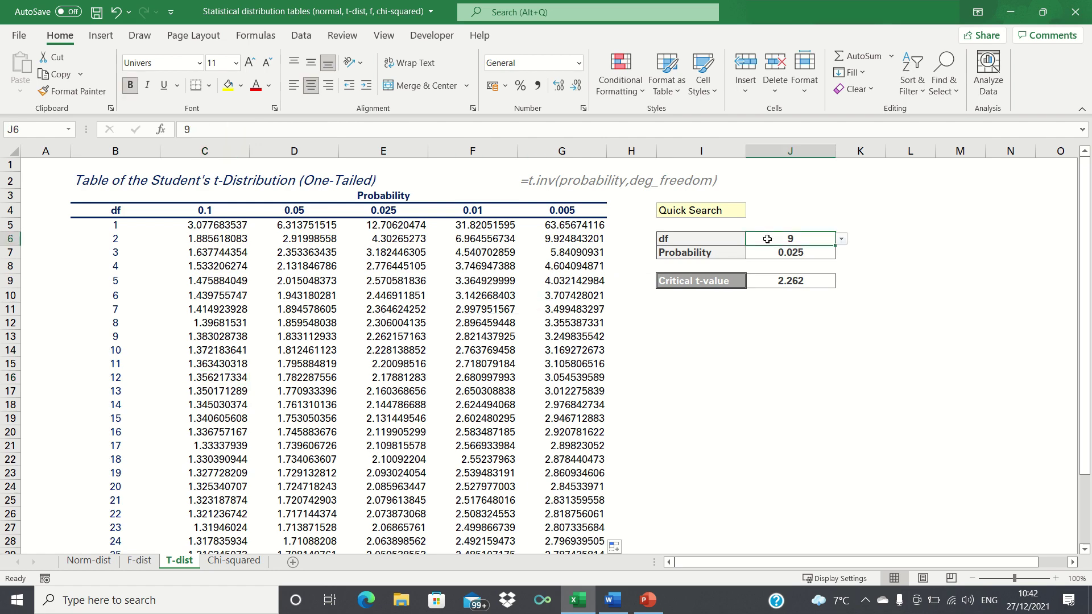
{"action": "type", "text": "12"}
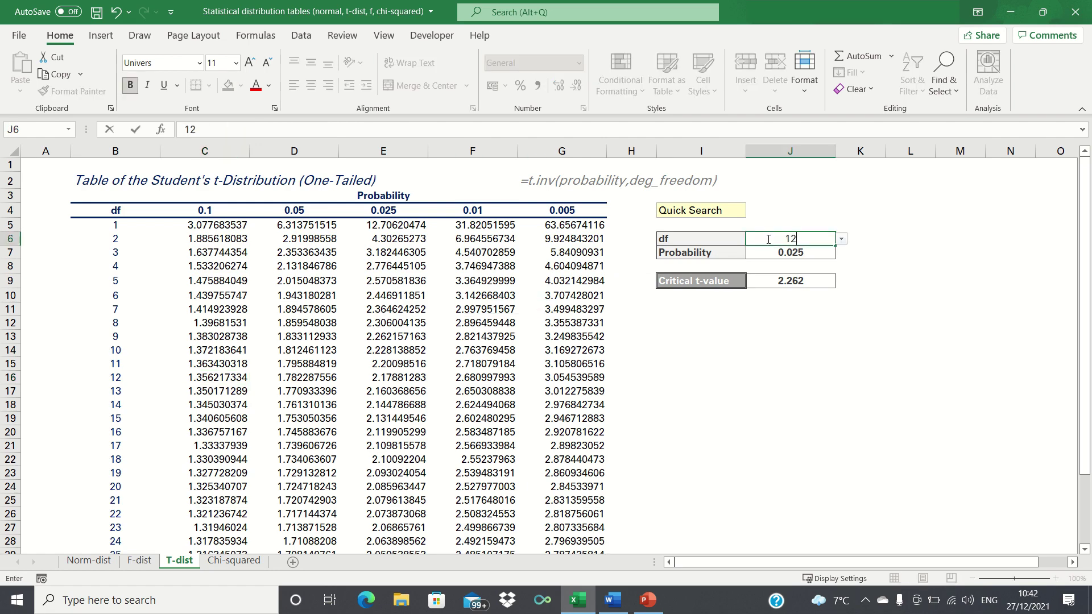
{"action": "key", "text": "Return"}
{"action": "type", "text": "0.1"}
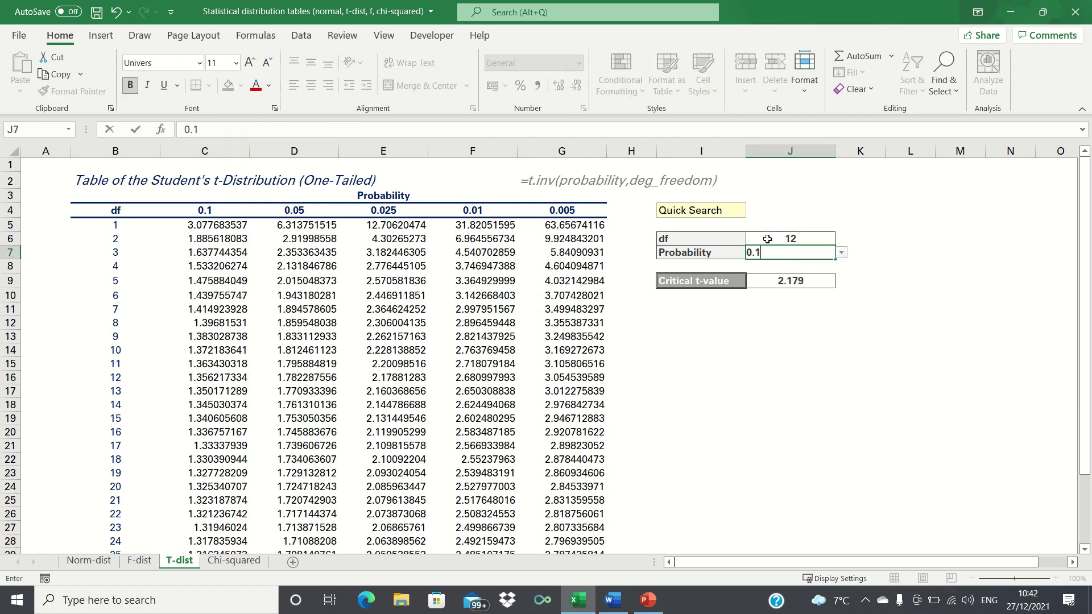
{"action": "key", "text": "Return"}
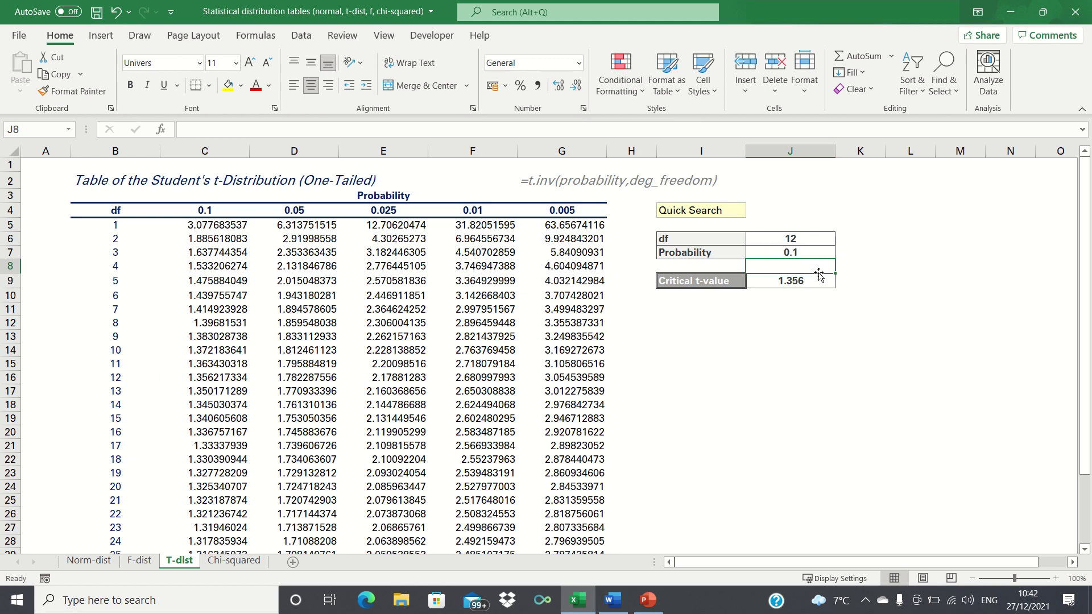